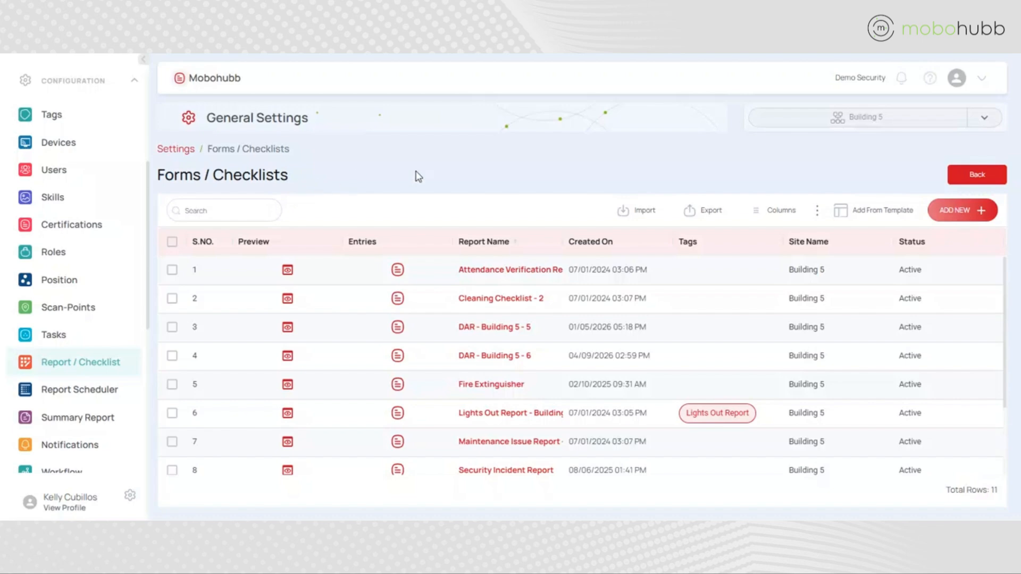
Start a new form and set its name to Report 1
click(957, 212)
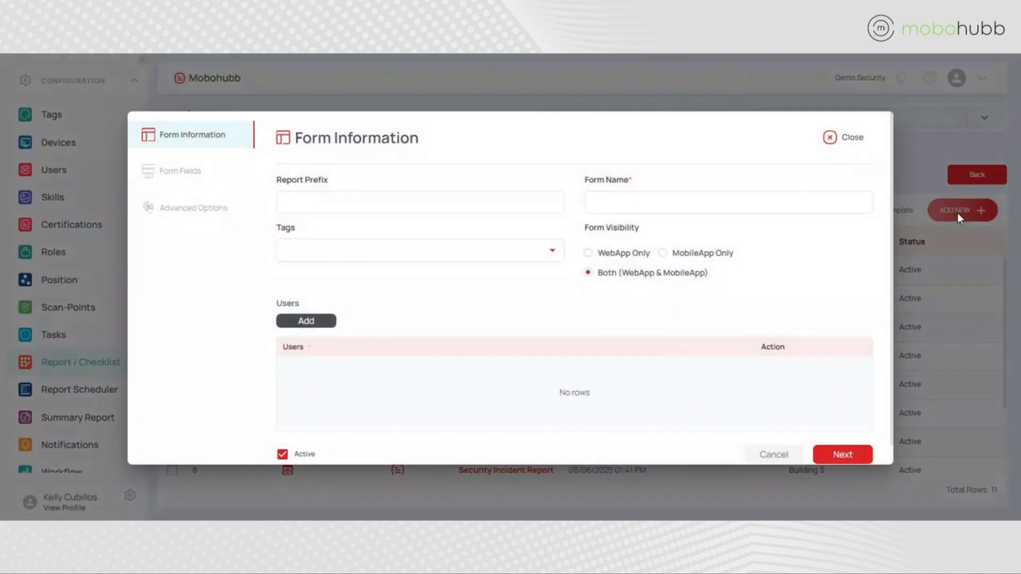
click(612, 203)
text(Report 1)
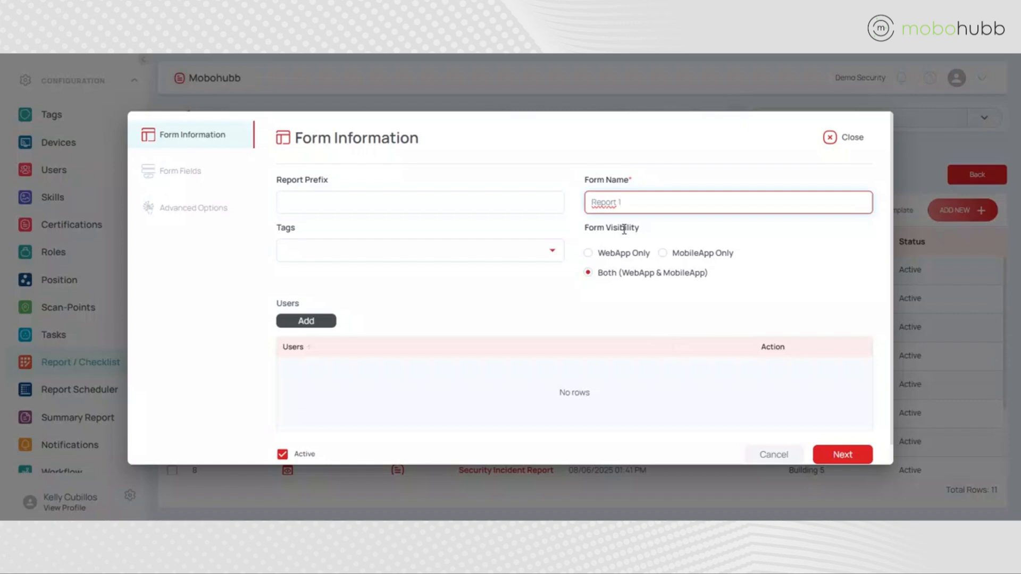
click(707, 234)
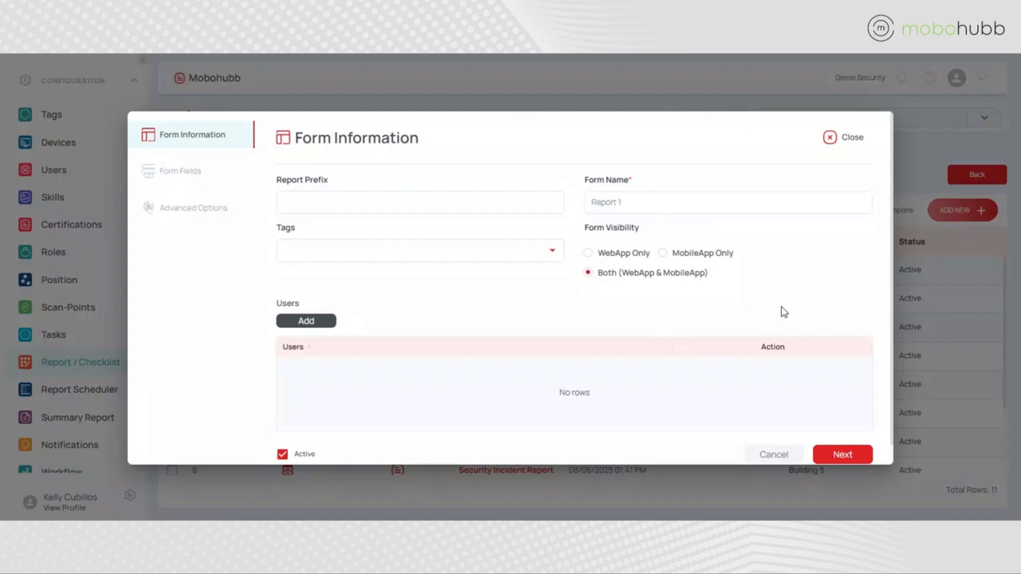
Browse the list of users available to assign to the form, then close it without selecting anyone
scroll(781, 307, down, 1)
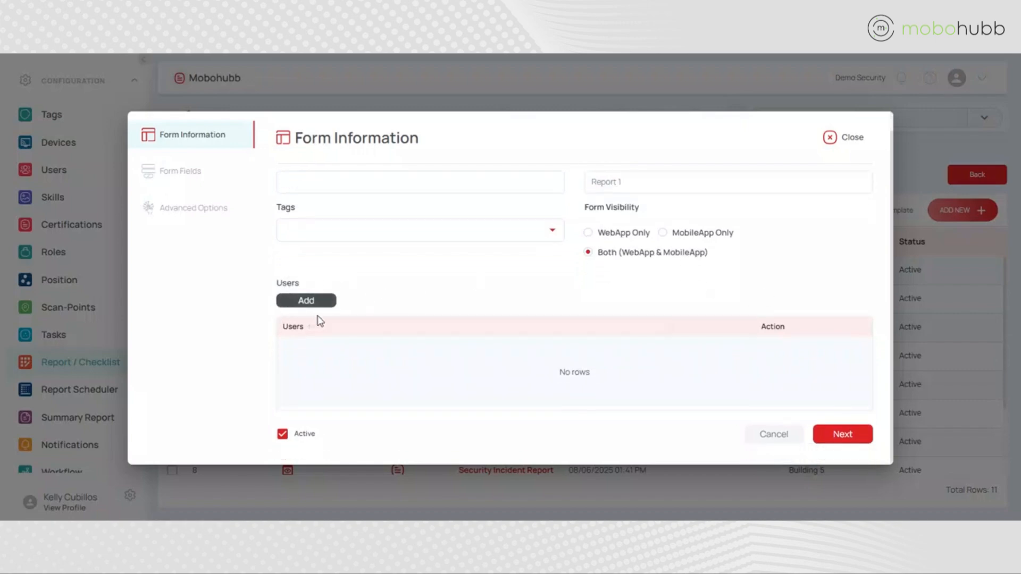
click(306, 301)
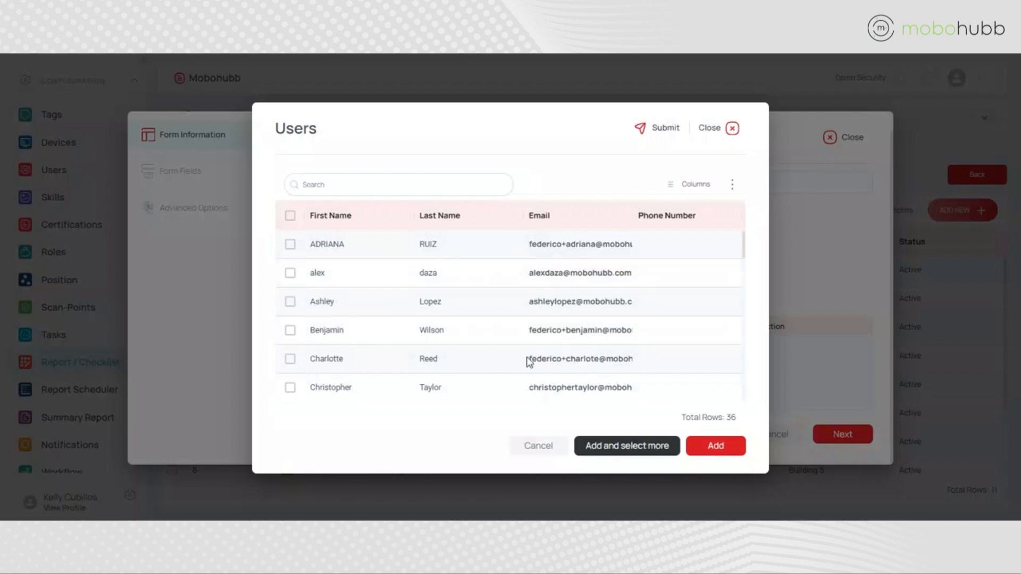
scroll(664, 269, down, 5)
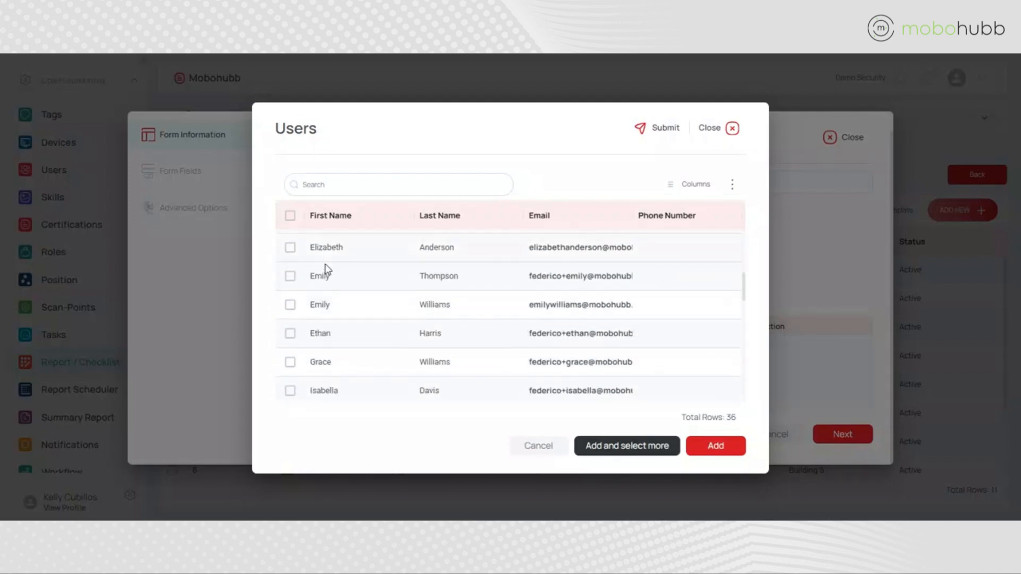
scroll(649, 314, down, 6)
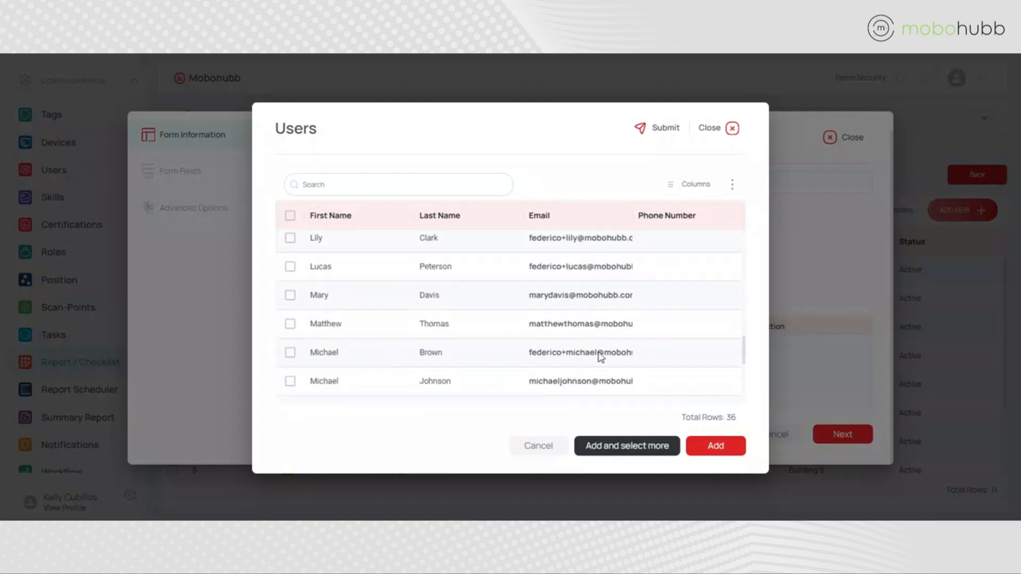
scroll(601, 356, up, 10)
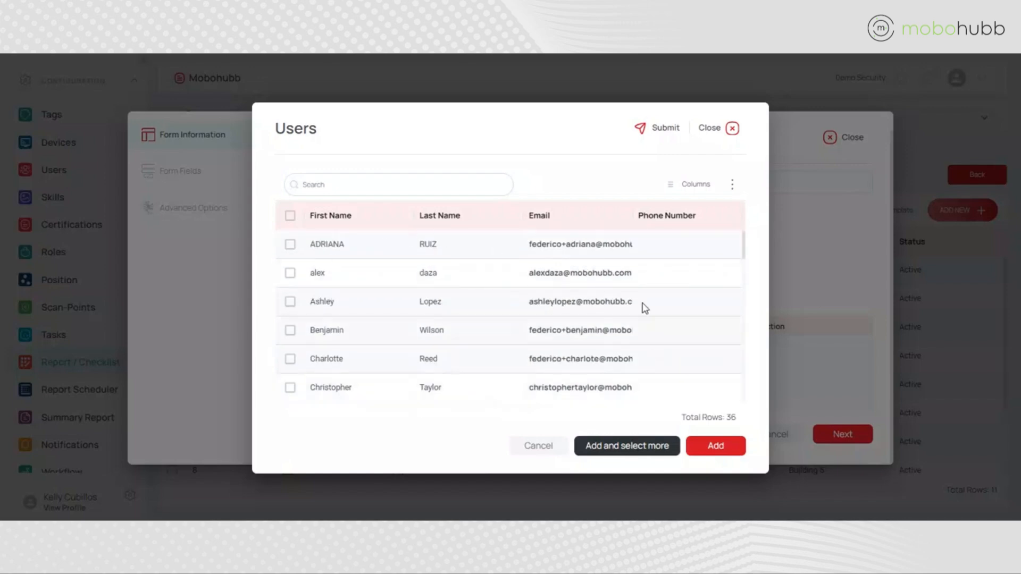
click(733, 129)
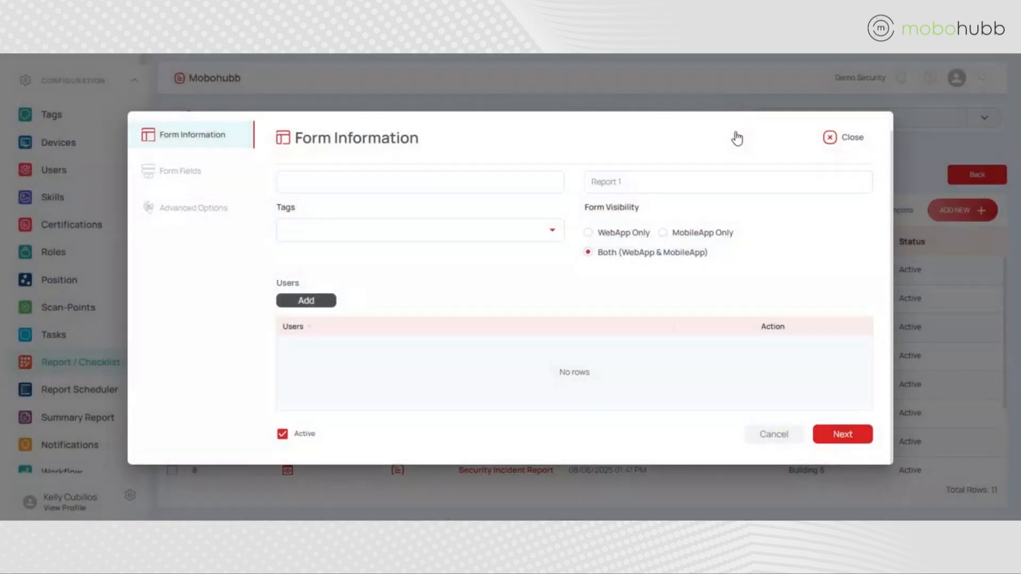
Proceed to the form fields, rename the first text field Notes/Description and make it required
click(866, 436)
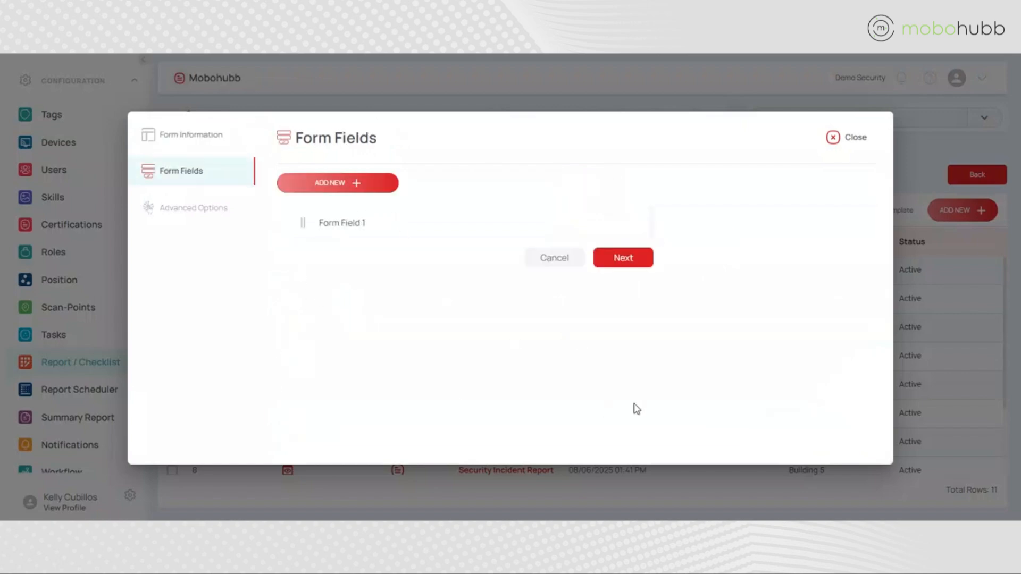
click(326, 233)
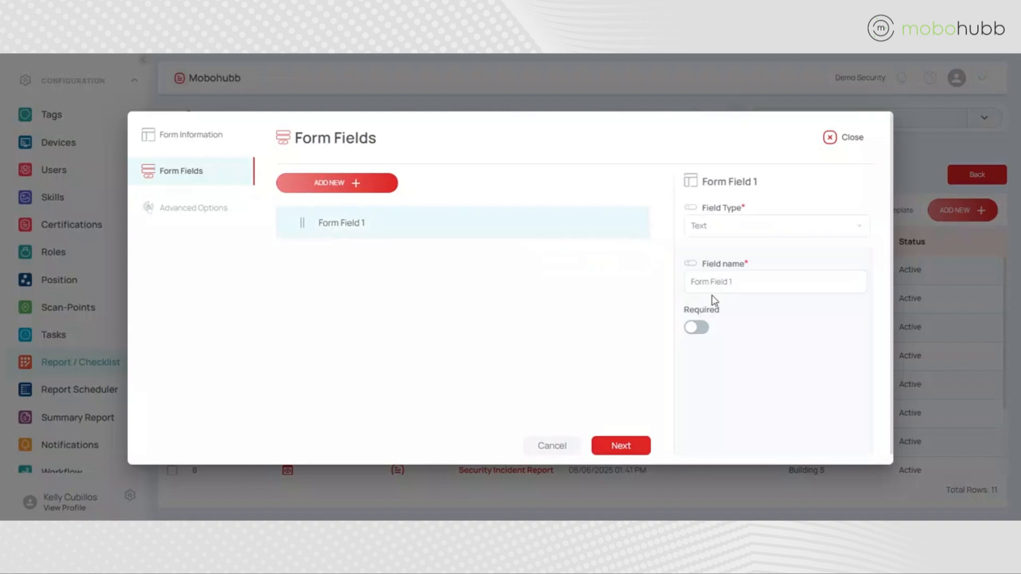
click(764, 281)
drag(764, 280, 674, 280)
text(N)
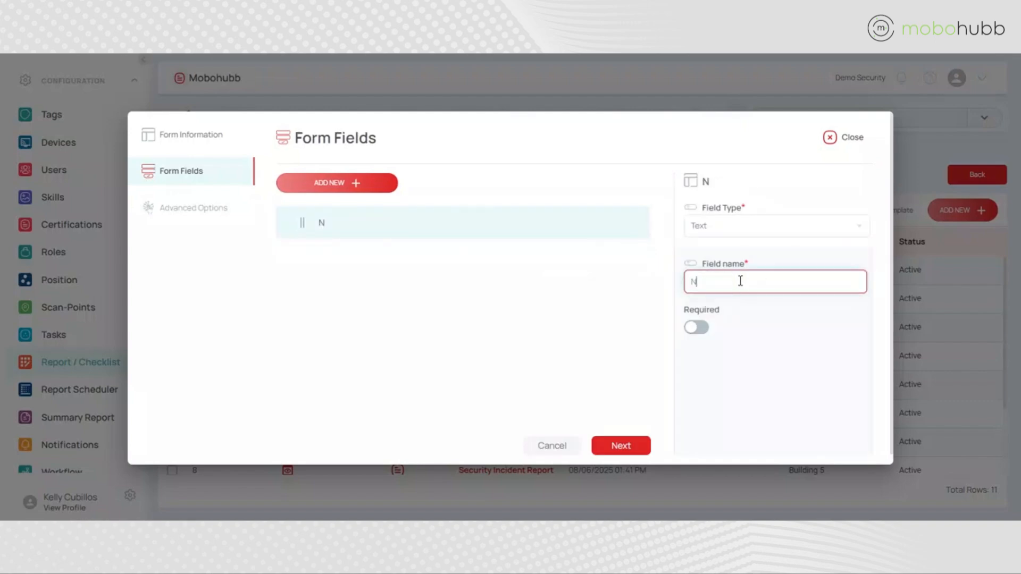
text(otes/Descri)
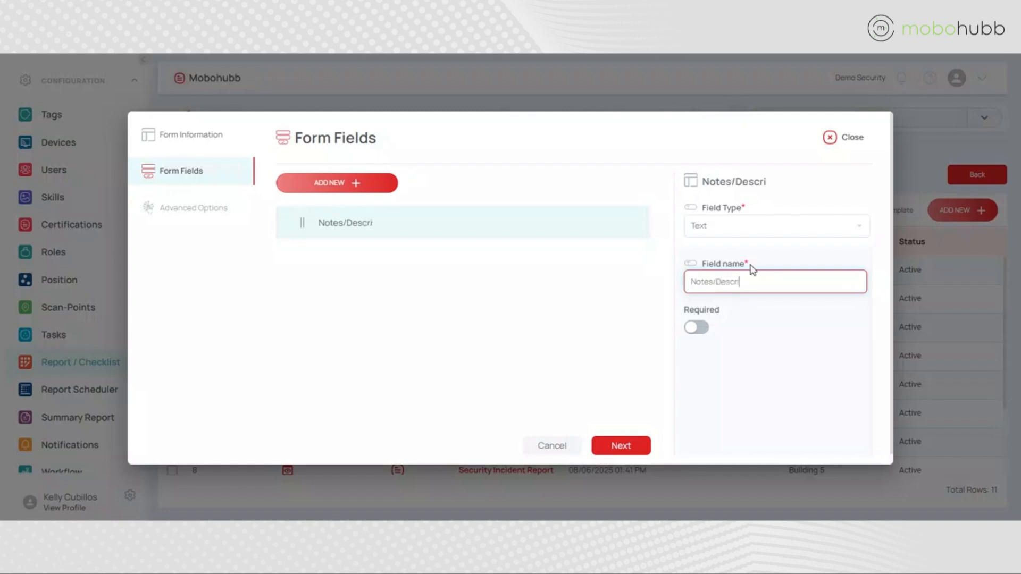
text(ption)
click(700, 331)
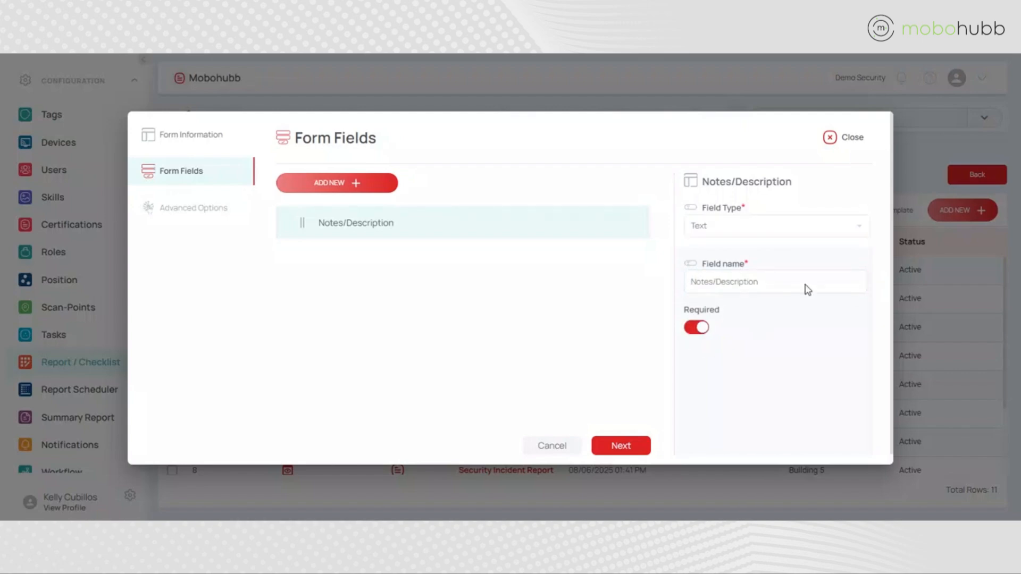
Add a form field of type Date named Todays Date and make it required
click(347, 184)
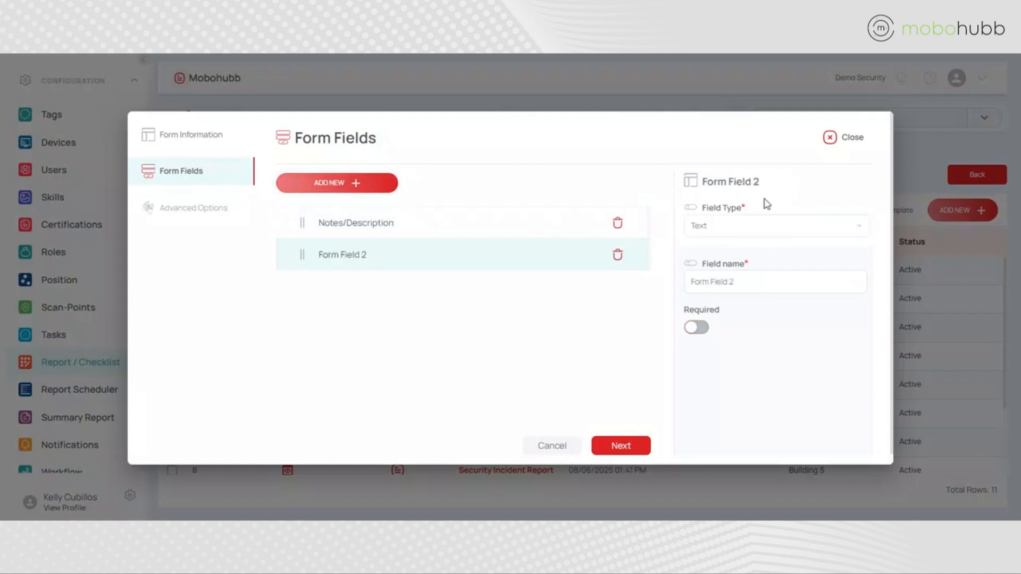
click(862, 234)
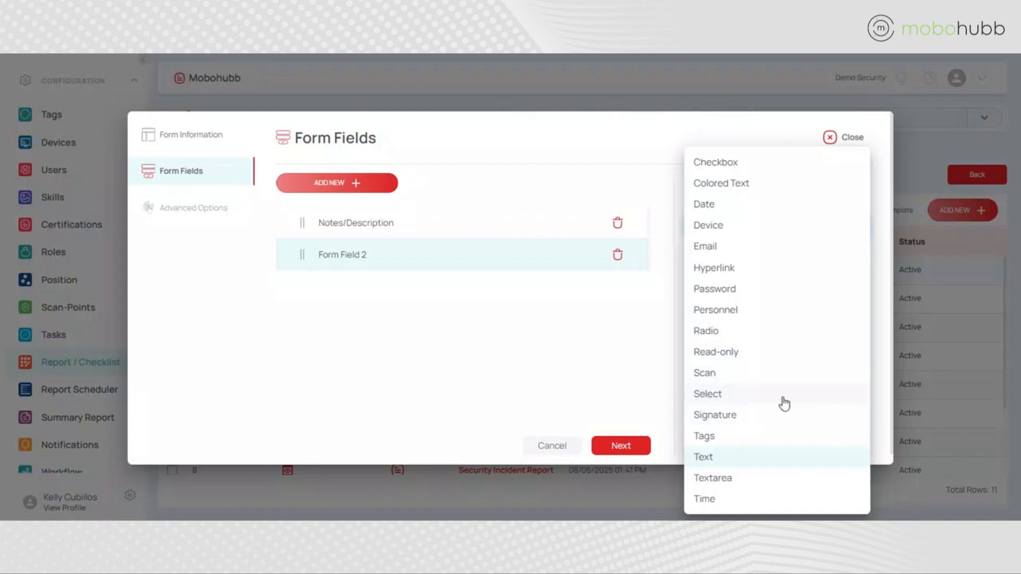
click(727, 207)
drag(759, 282, 680, 274)
text(To)
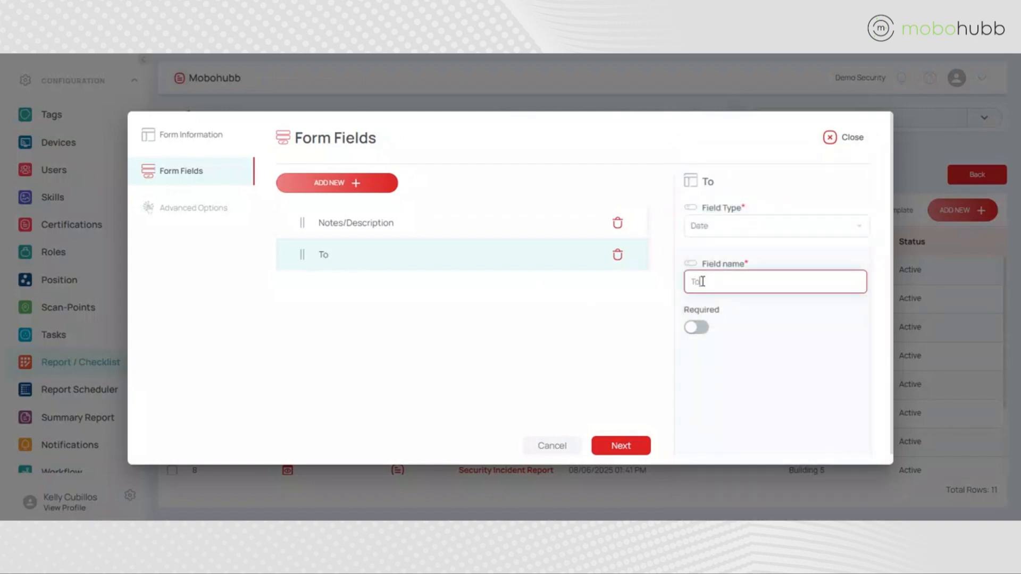
text(days Date)
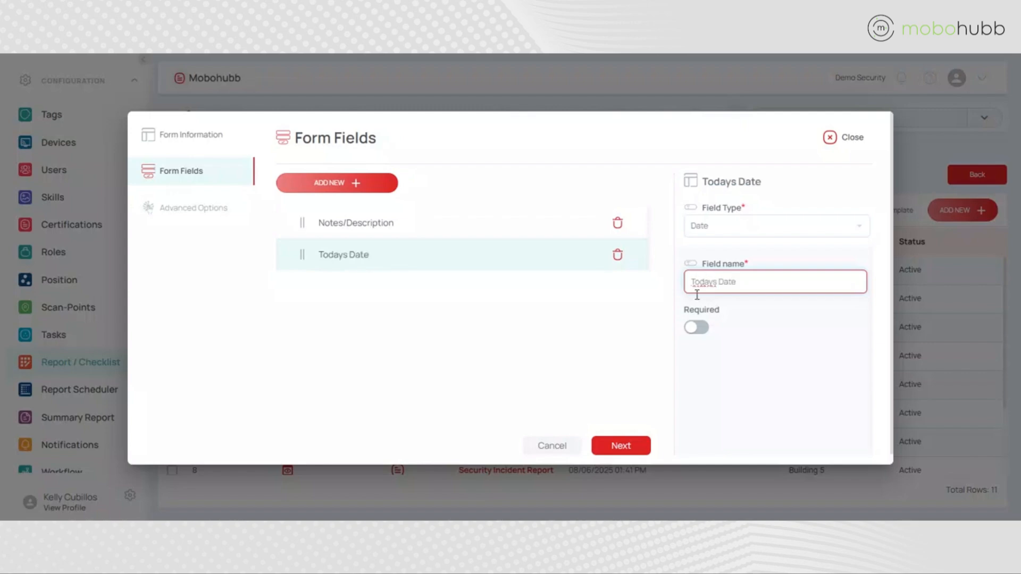
click(703, 327)
Add a form field of type Time named Time and make it required
click(393, 186)
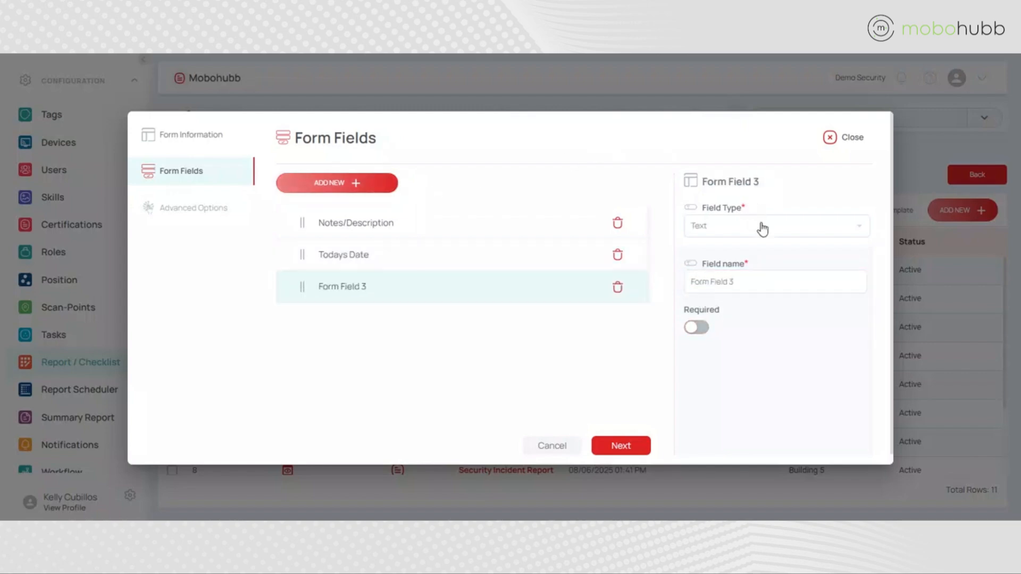
click(763, 229)
click(724, 496)
drag(735, 282, 685, 285)
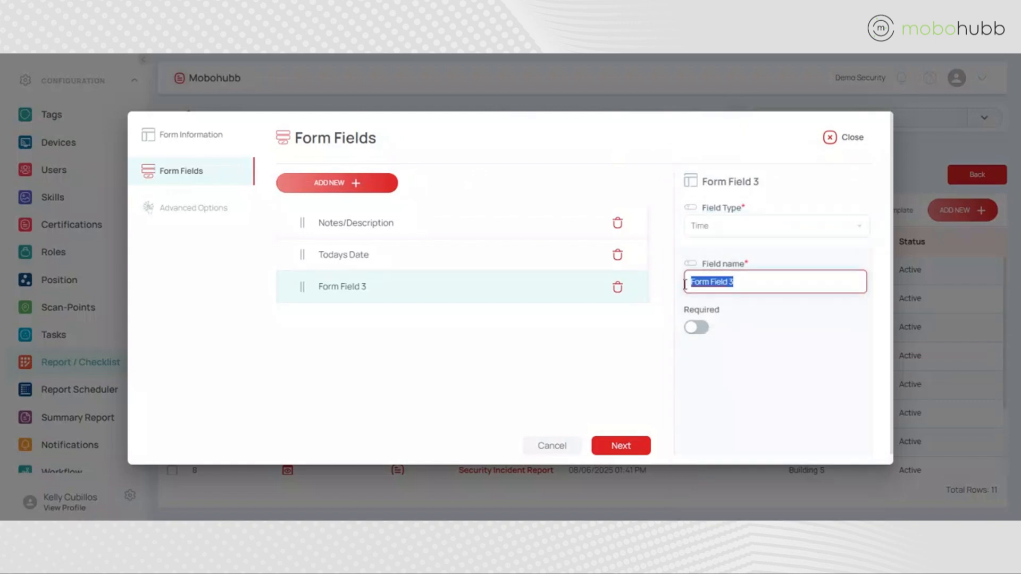
text(Time)
click(701, 326)
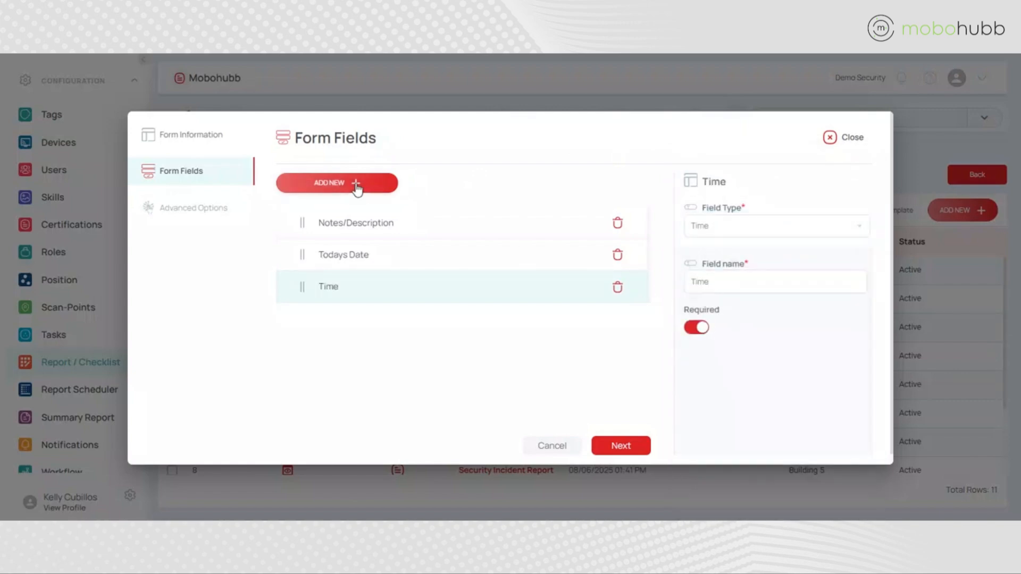
Add a required form field of type Signature named Please Sign Here
click(354, 189)
click(750, 225)
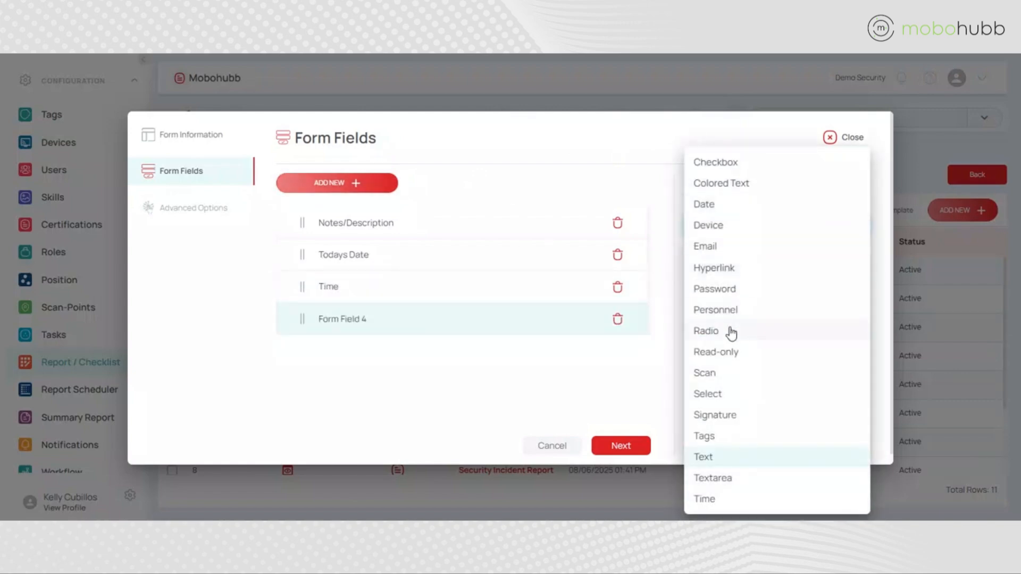
click(715, 415)
click(697, 327)
click(752, 287)
text(Please Sign Here)
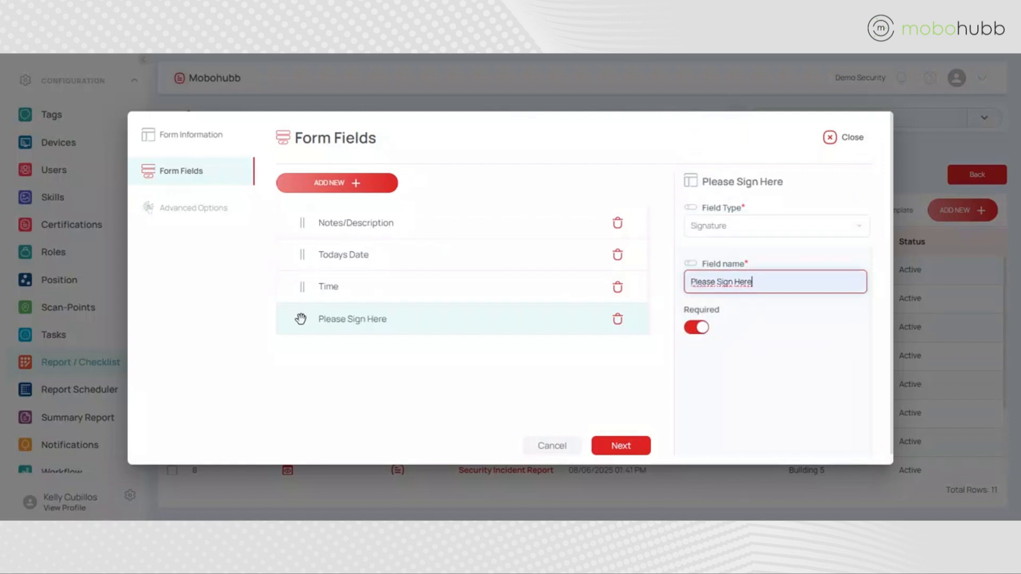
Reorder the fields to Todays Date, Time, Notes/Description, Please Sign Here, and continue to the advanced options
click(301, 284)
drag(296, 252, 301, 214)
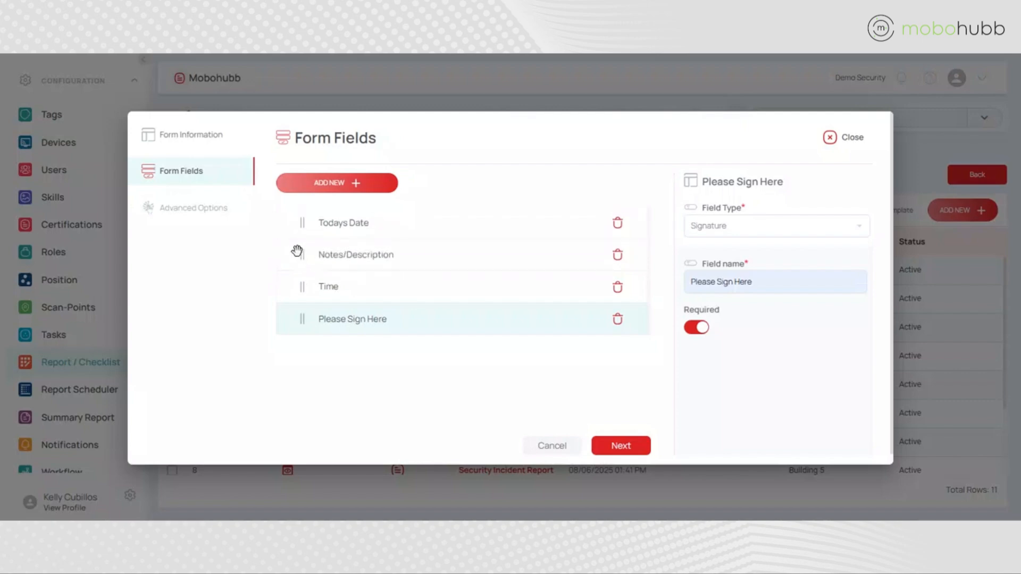
drag(296, 255, 297, 293)
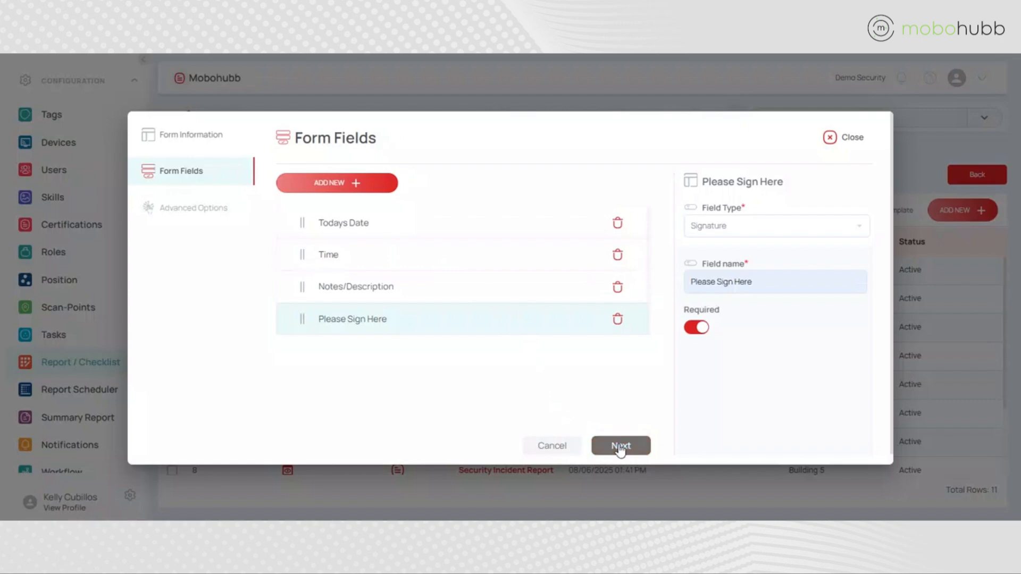
click(620, 448)
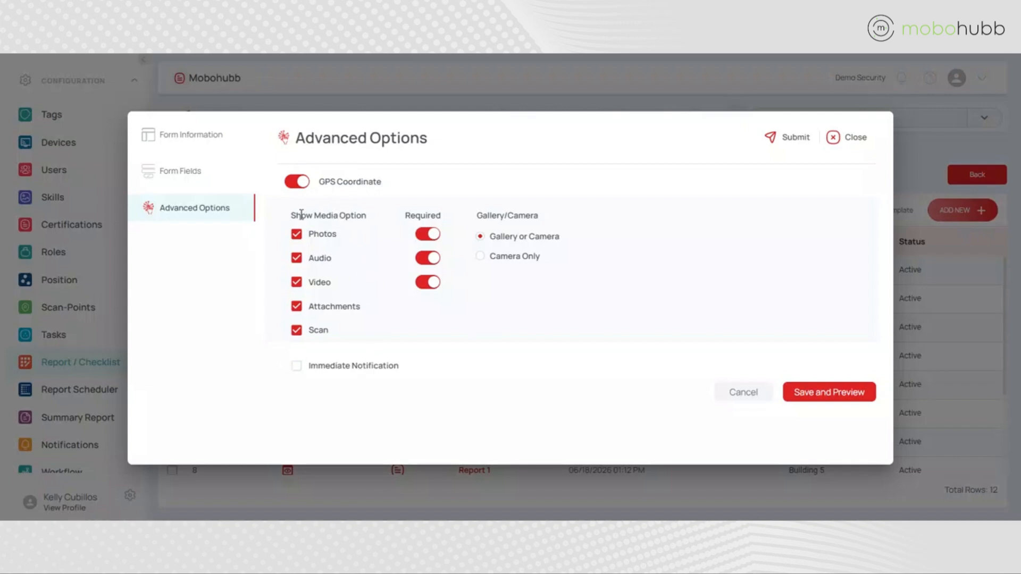
Turn off the Scan, Attachments and Audio media options, make audio and video not required, and restrict capture to Camera Only
click(296, 332)
click(296, 307)
click(296, 259)
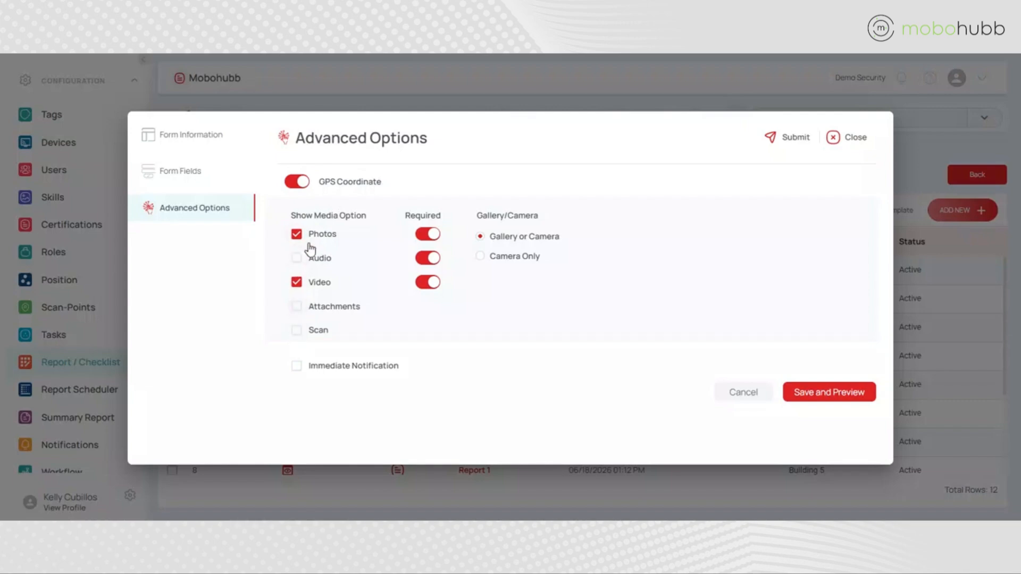
click(426, 259)
click(428, 283)
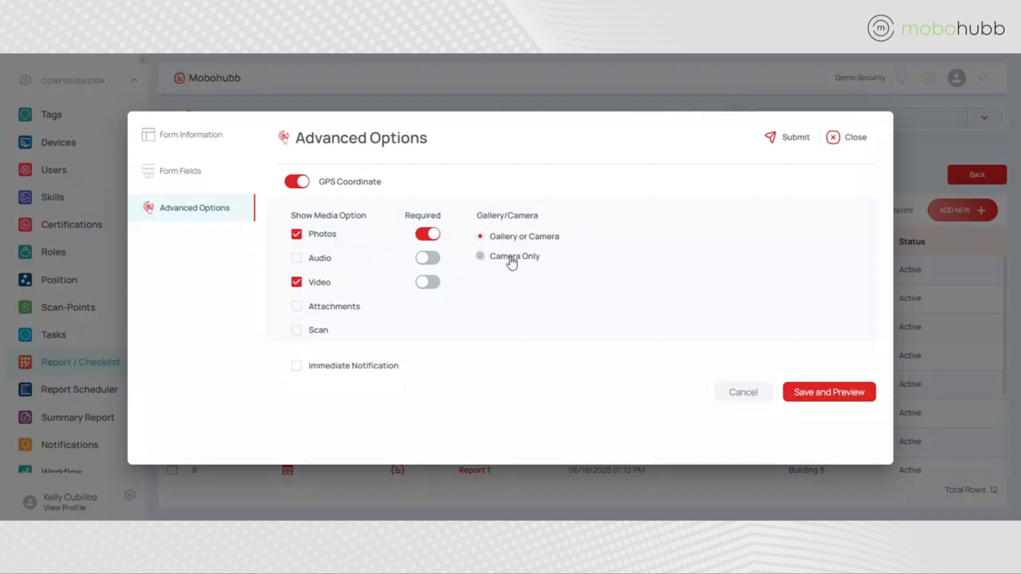
click(480, 256)
Enable Immediate Notification for the form and add the recipient's e-mail address under Report To
click(296, 366)
scroll(471, 340, down, 3)
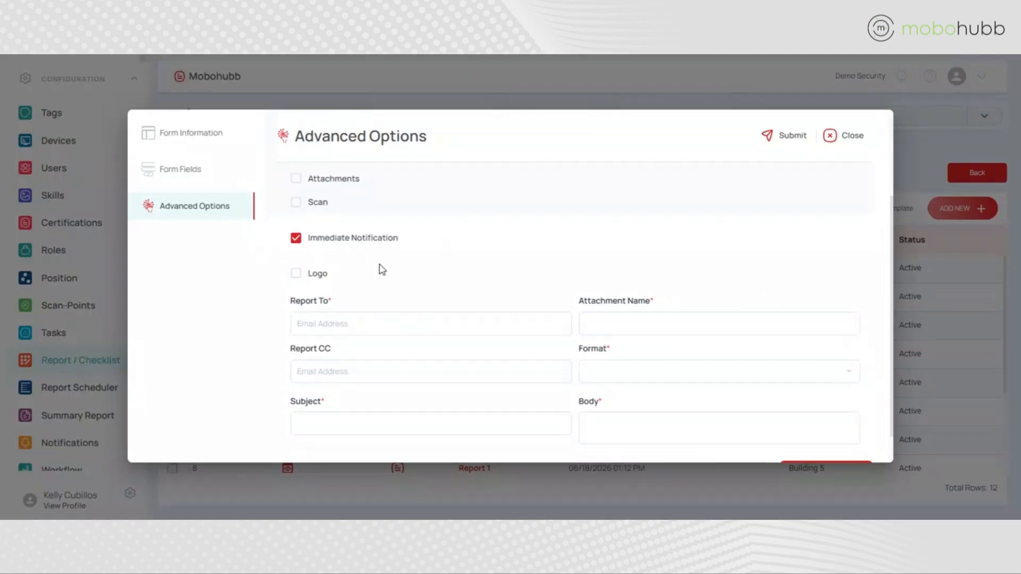
scroll(282, 312, down, 1)
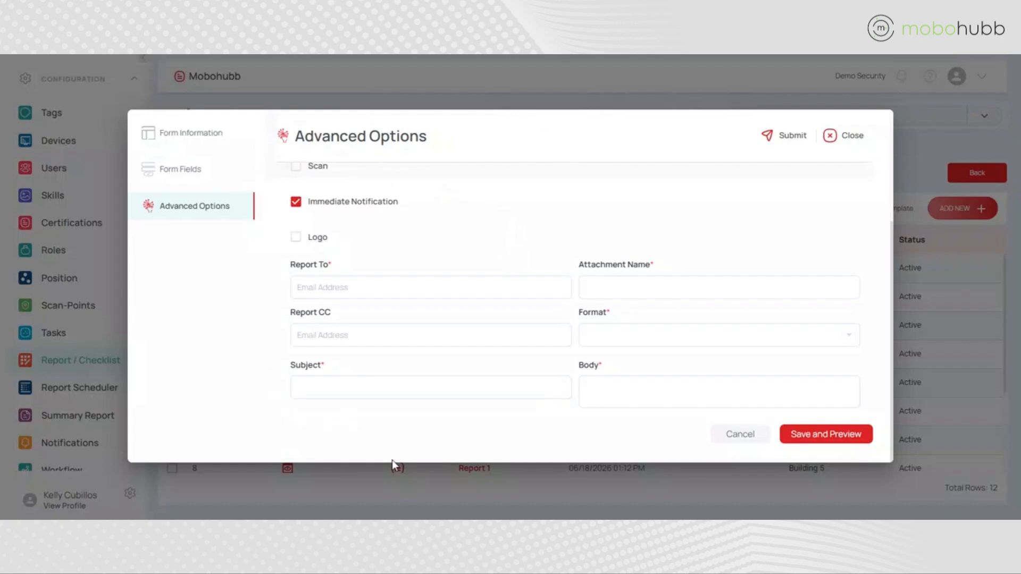
click(309, 290)
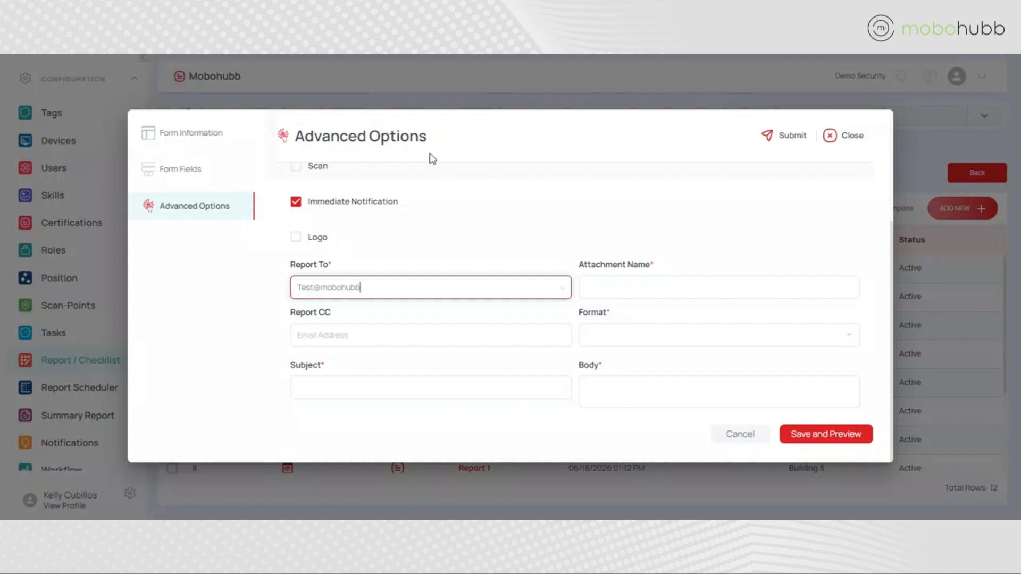
key(Return)
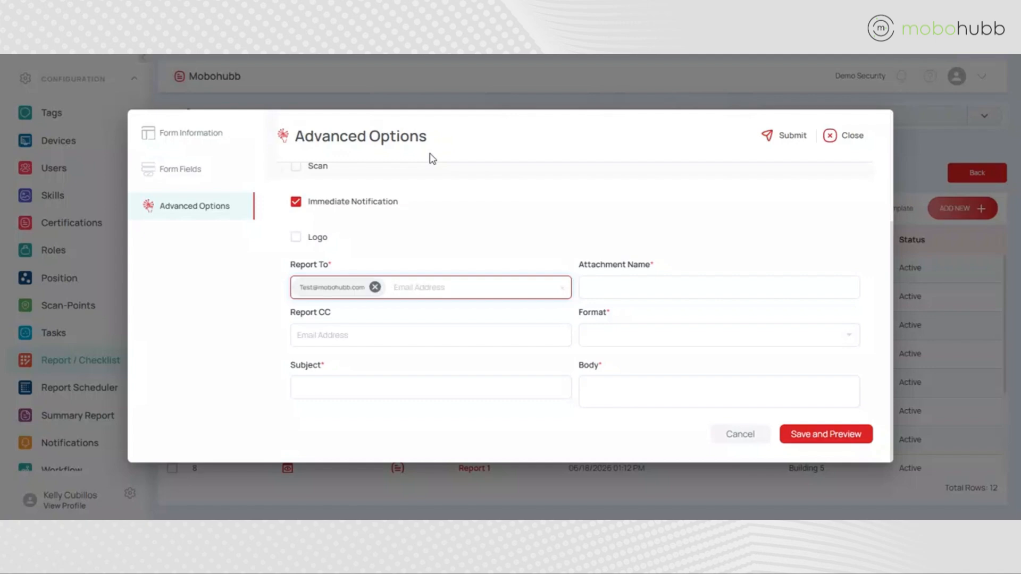
Add the copy recipient's e-mail address under Report CC
click(434, 334)
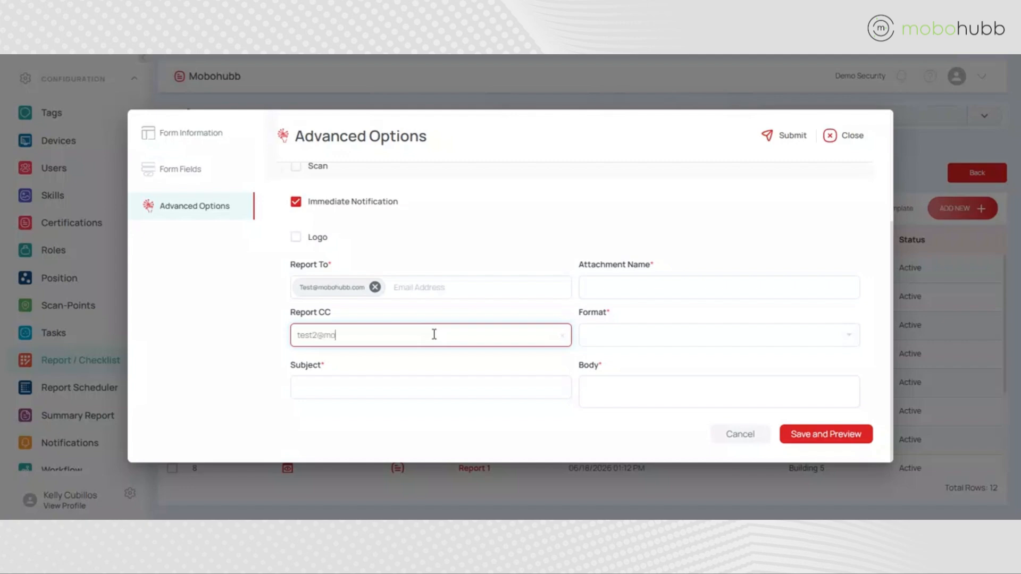
key(Return)
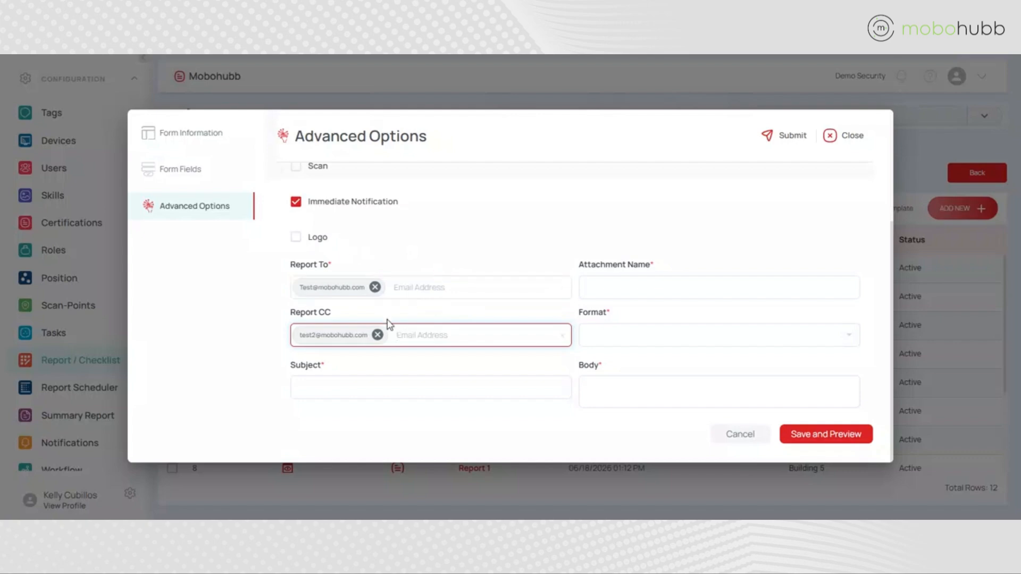
Set the notification subject to "Report 1 - ACME Site" and the attachment name to "Report 1 - ACME Site - Morning Shift"
click(330, 390)
text(Report 1 - ACME Site)
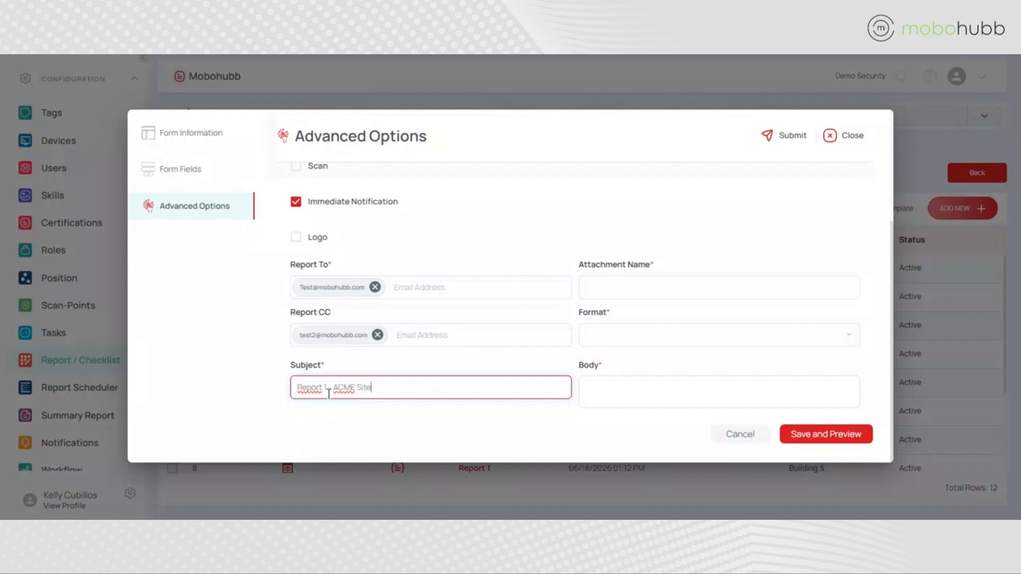
click(734, 287)
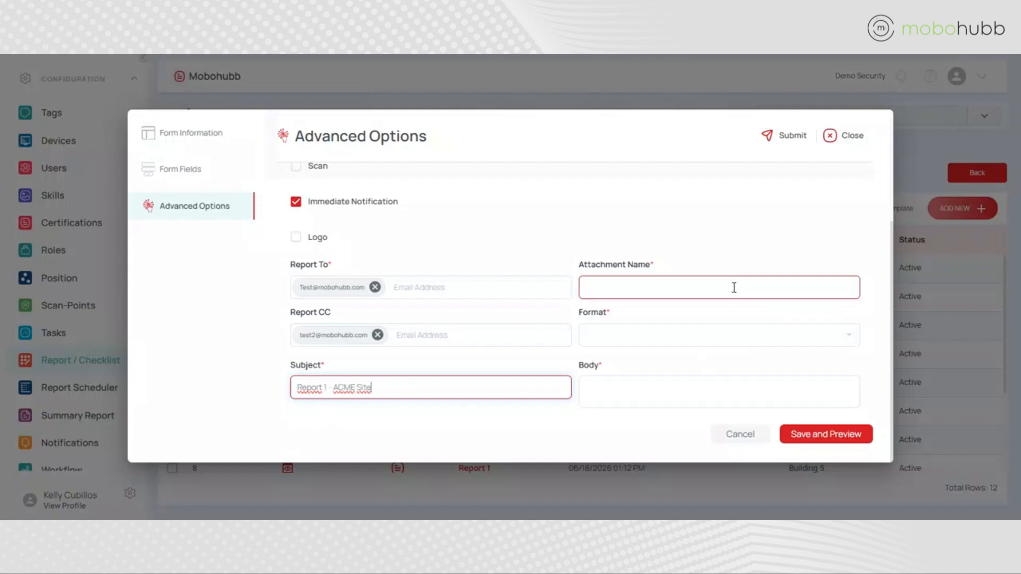
text(Report 1 - AC)
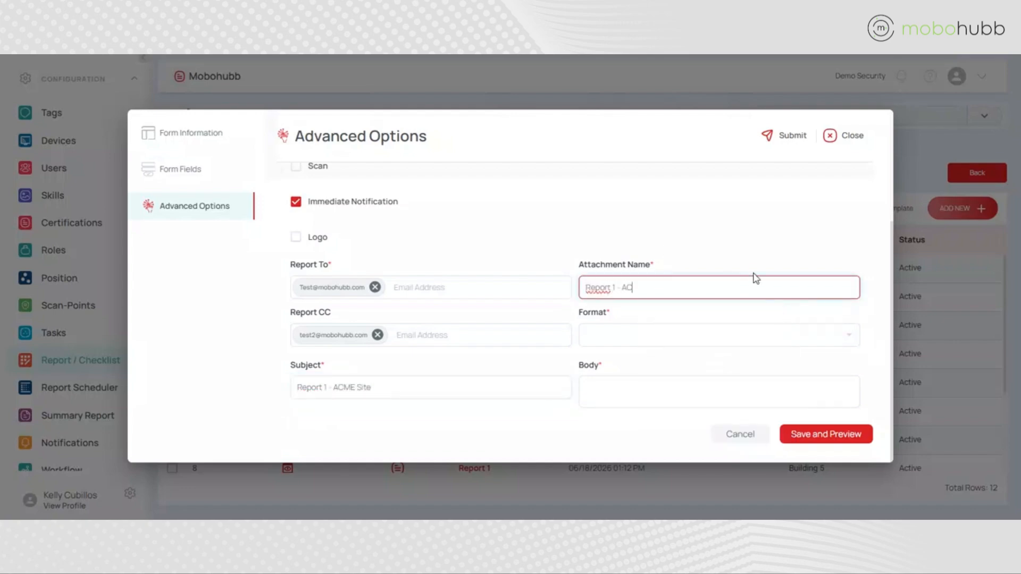
text(ME Site - Morning Shift)
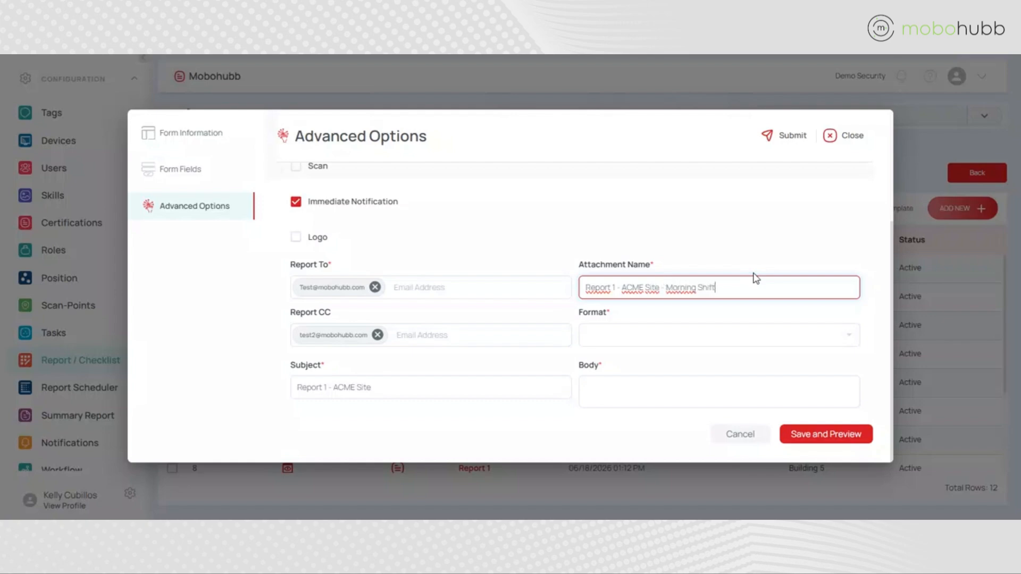
Choose PDF format and write the body: "Hello", blank line, "Report 1 - ACME Site - Morning shift has been submitted. Please review"
click(661, 337)
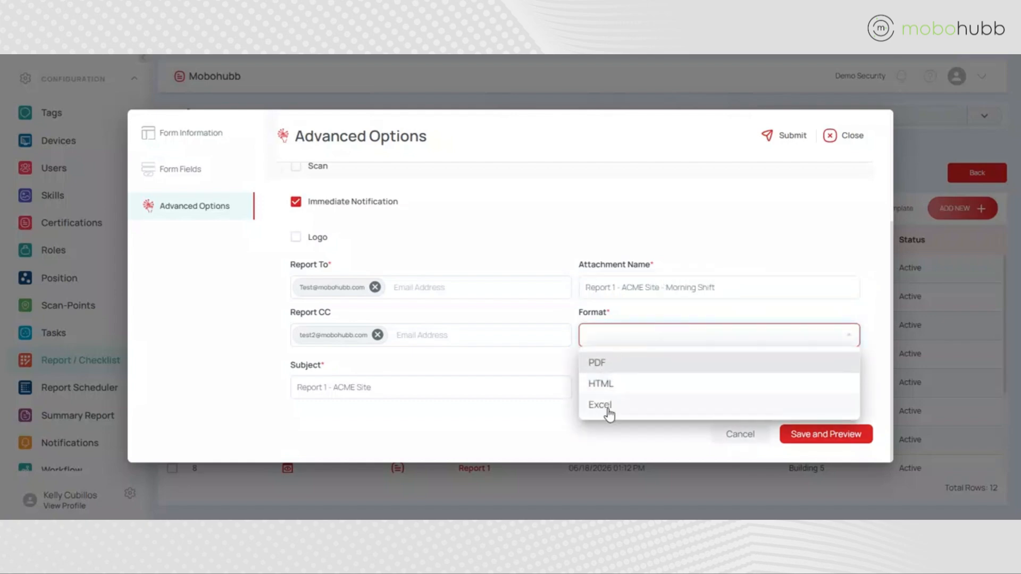
click(601, 364)
click(650, 384)
text(Hello)
key(Return)
key(Return)
text(rE)
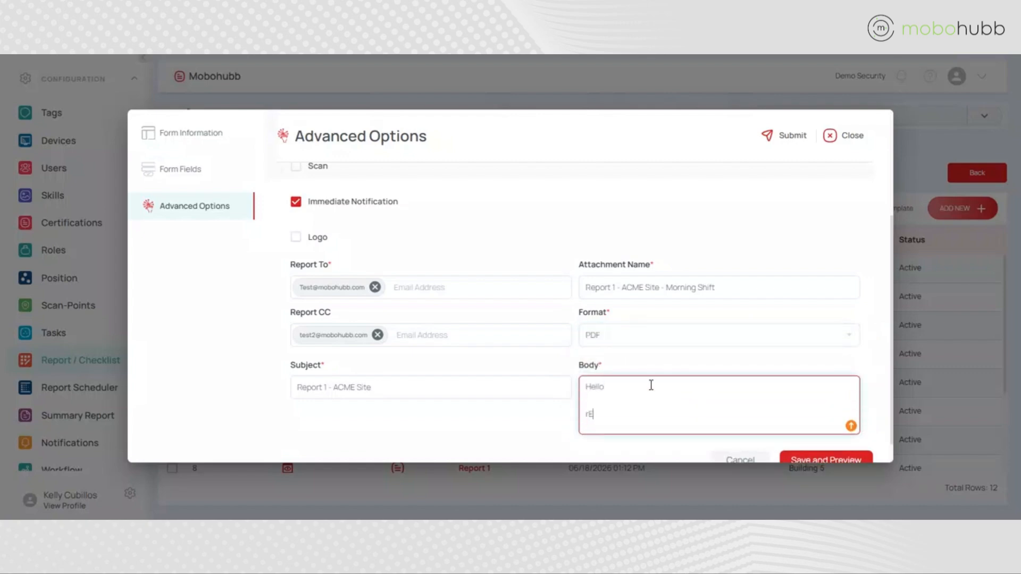
text(port 1 - ACME Site - Morning shift has been submitted. Please review)
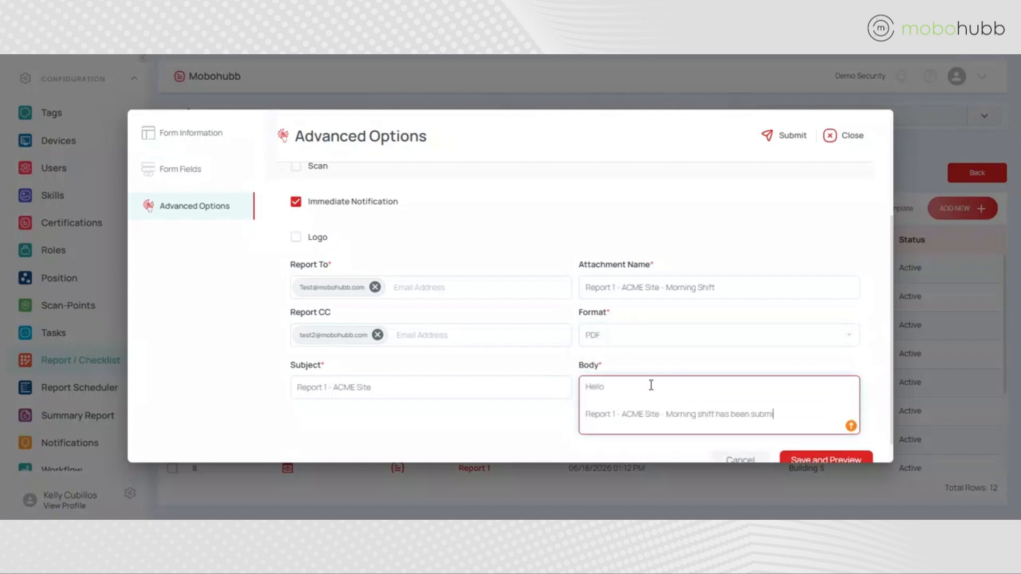
Save the form with its mobile preview, and close the preview and the form editor
scroll(883, 348, down, 1)
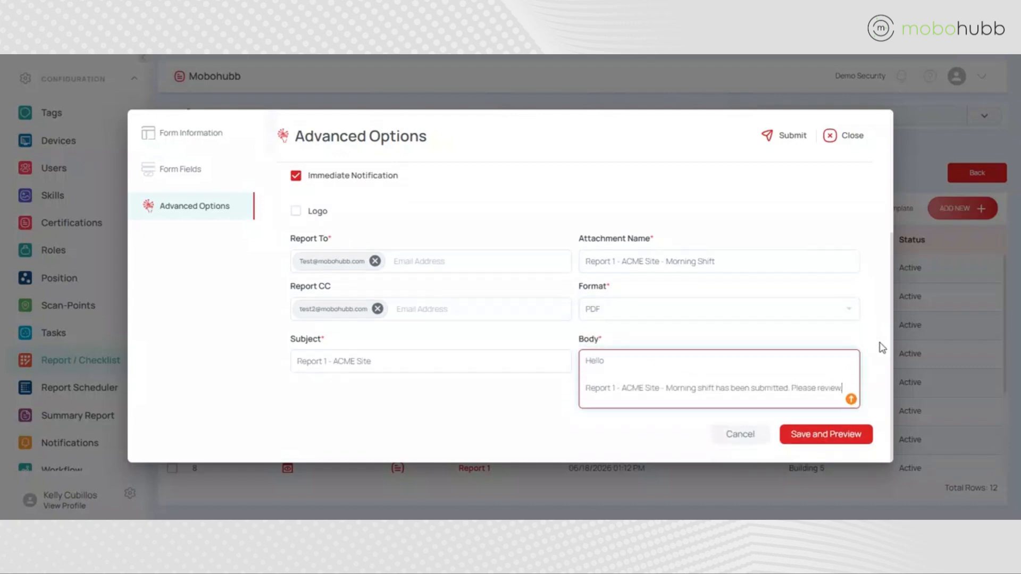
click(816, 441)
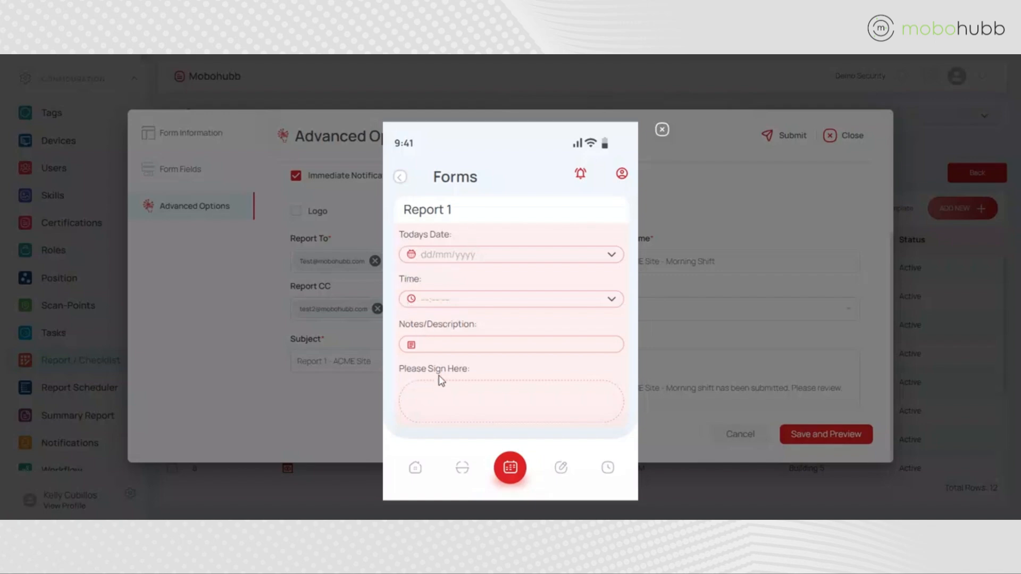
click(661, 132)
click(830, 137)
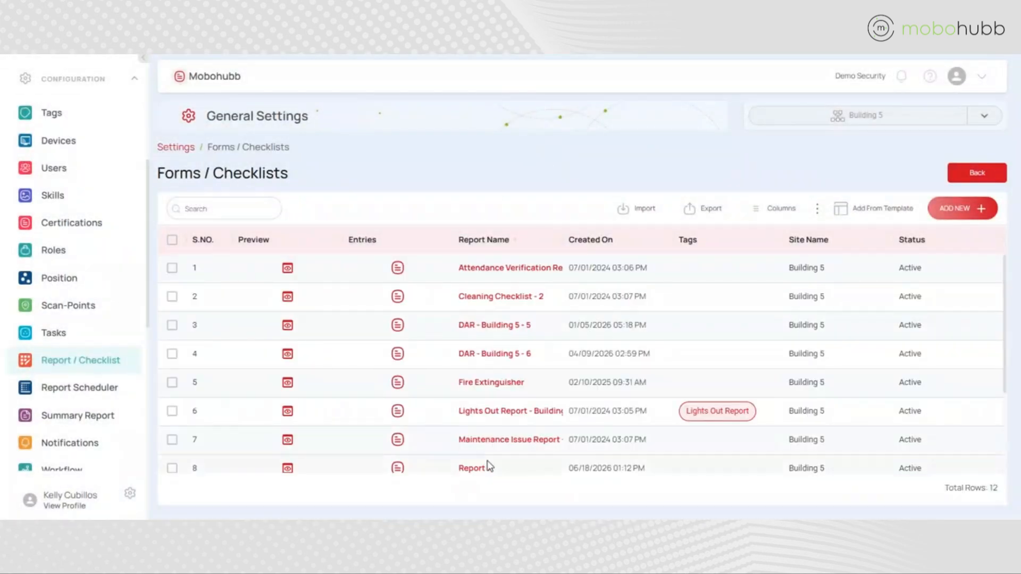
Open the Report 1 form for editing and delete its Time field
scroll(506, 403, down, 3)
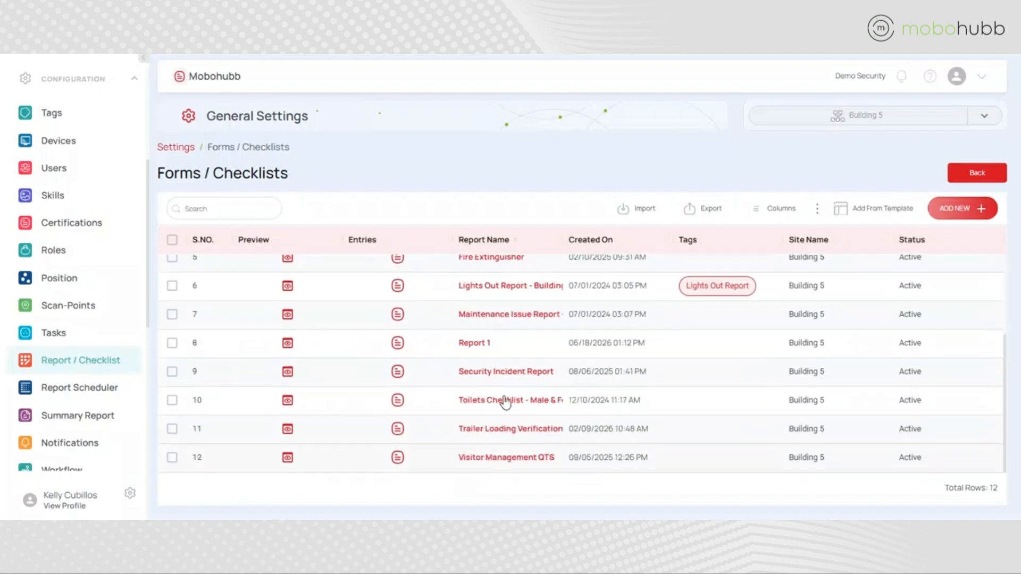
click(478, 348)
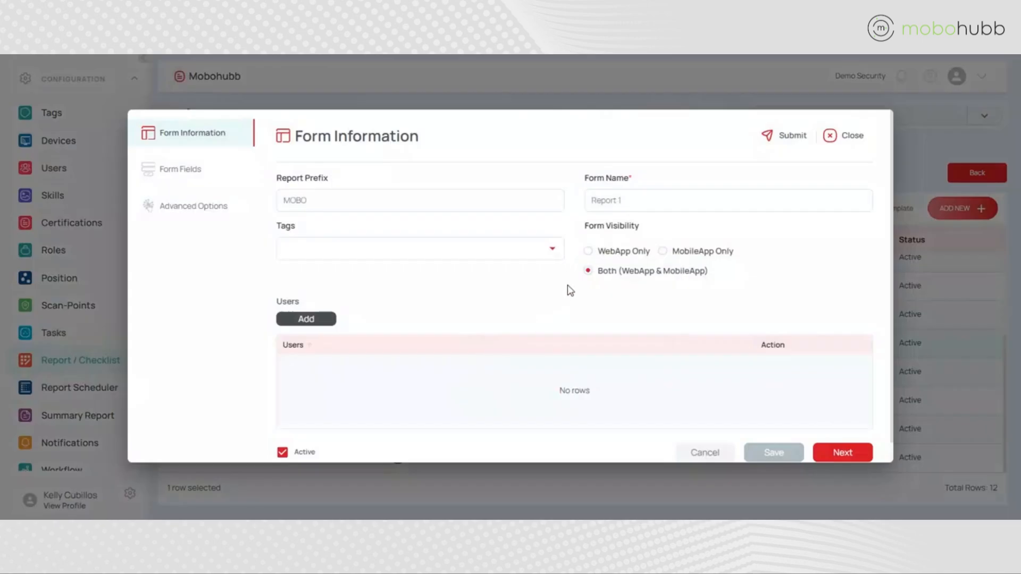
click(843, 452)
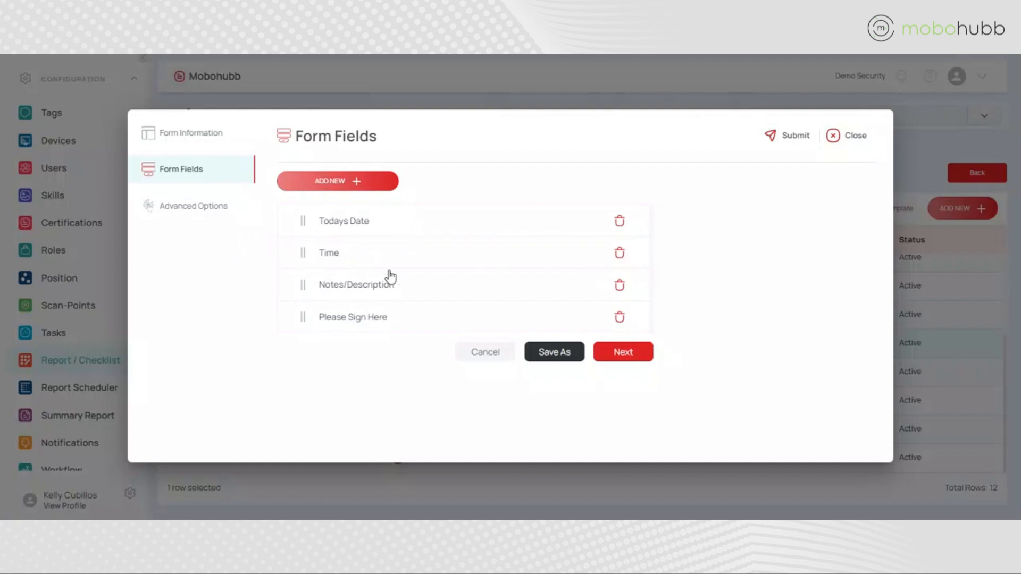
click(619, 254)
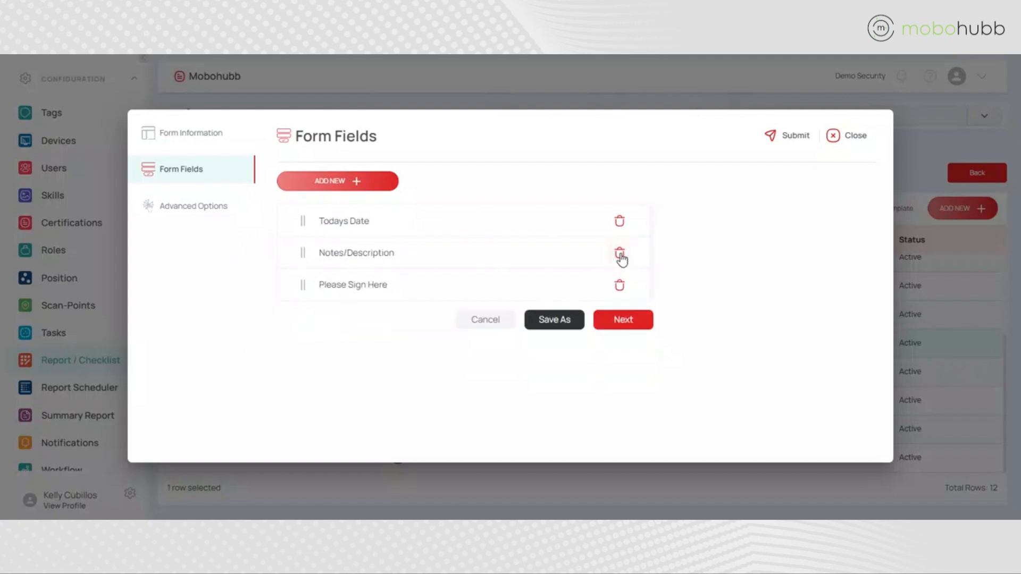
Add a required Personnel field named "Personnel Name" and move it above Todays Date as the first form field
click(316, 185)
click(787, 225)
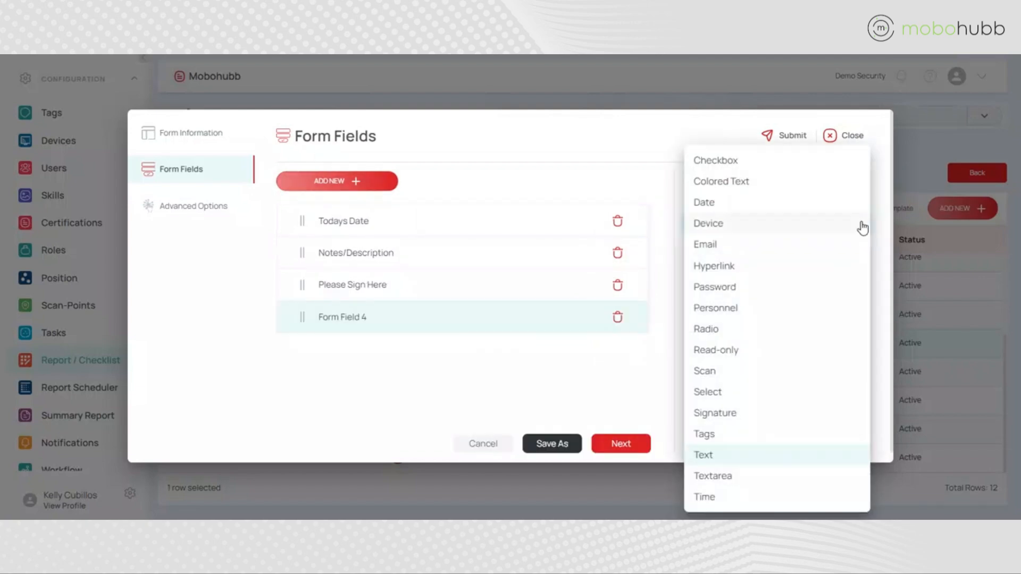
click(713, 313)
text(Personnel Name)
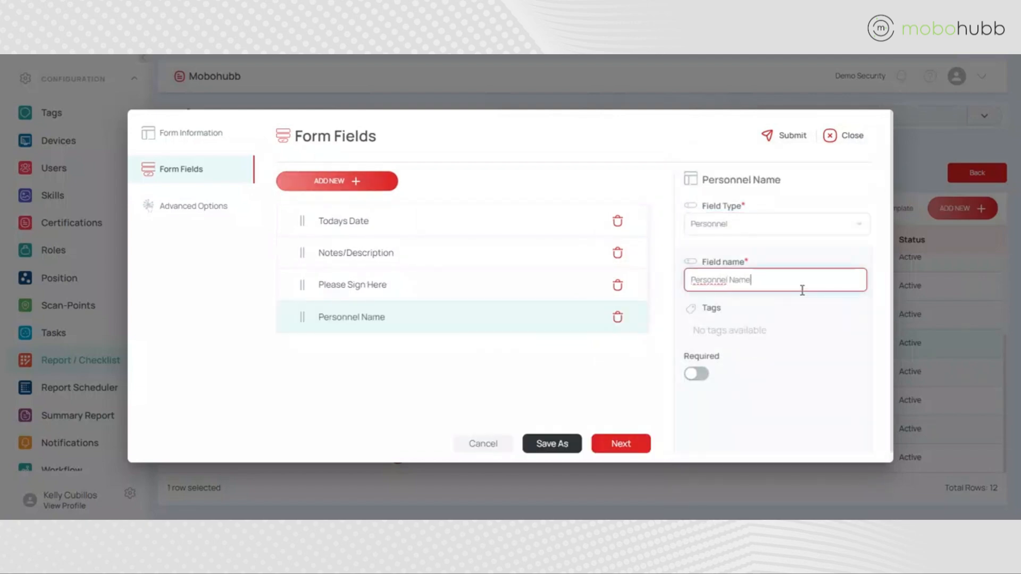
click(697, 374)
drag(302, 317, 305, 223)
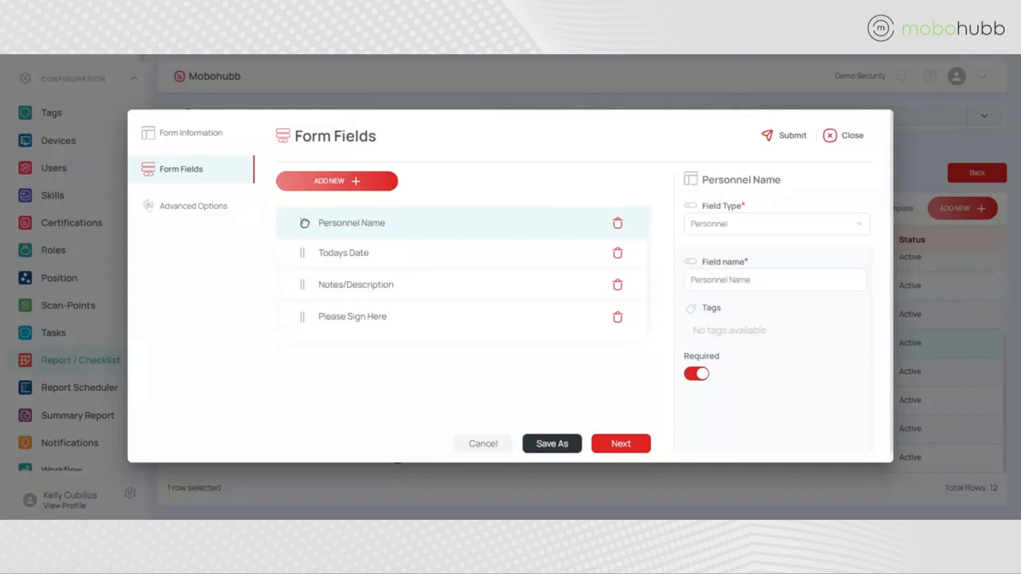
Disable Immediate Notification in the form's advanced options, save with preview, and close the preview and the form editor
click(619, 446)
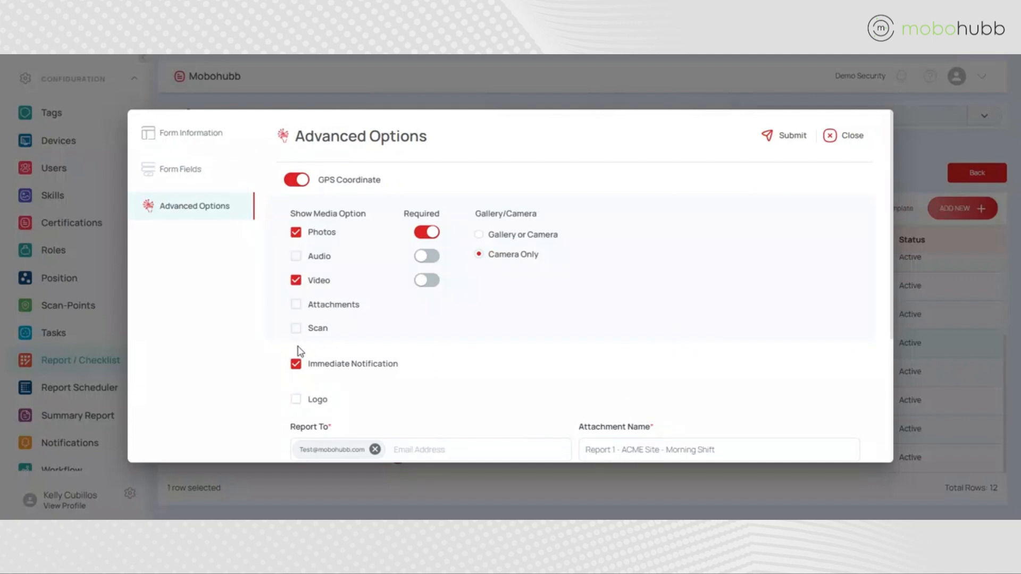
click(296, 365)
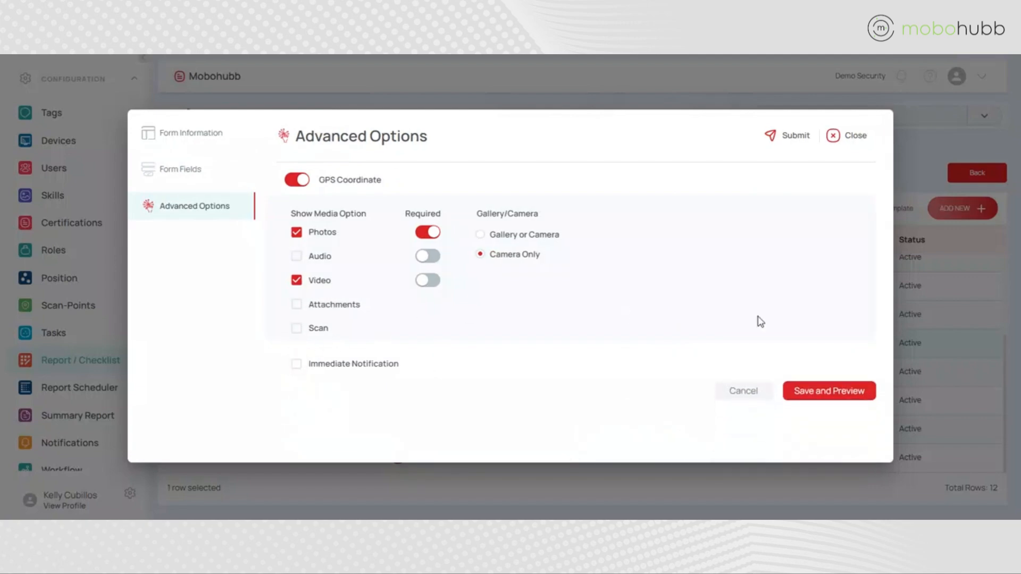
click(824, 398)
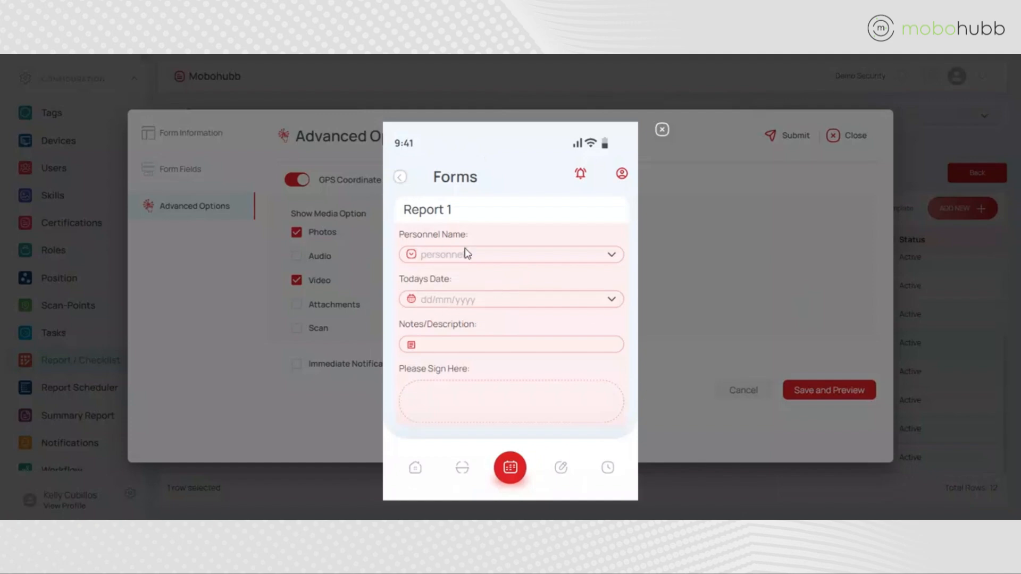
click(660, 131)
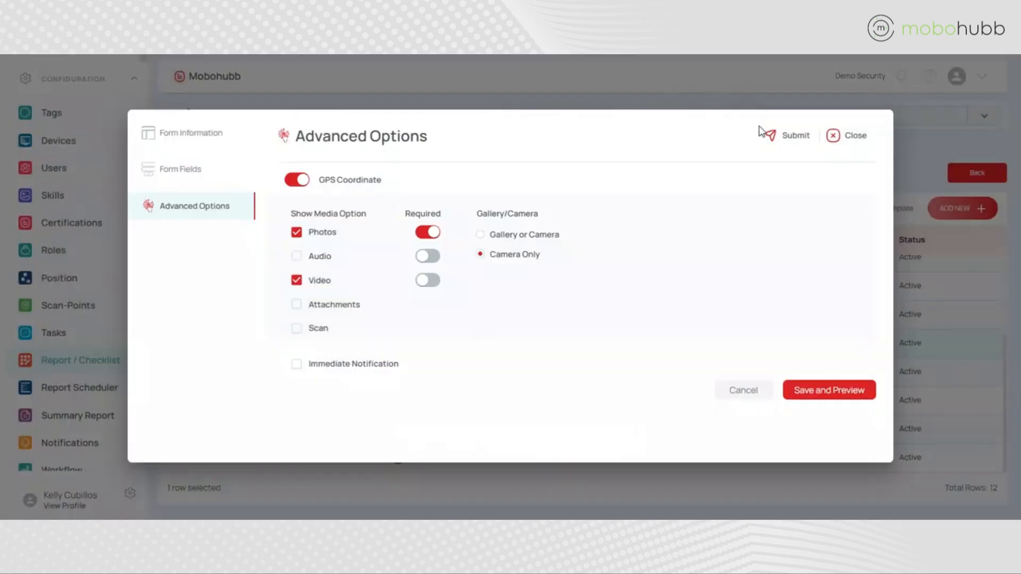
click(845, 135)
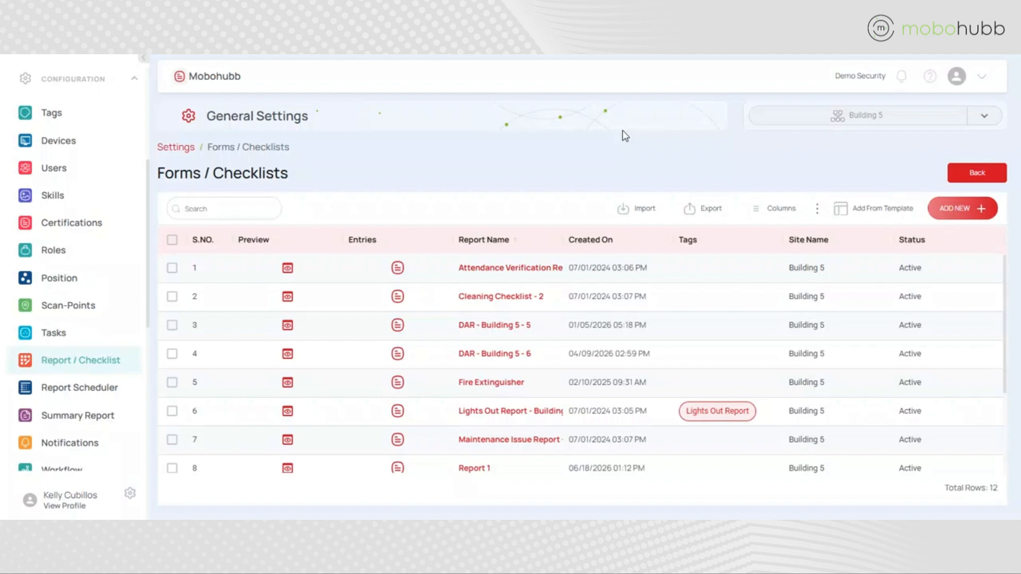